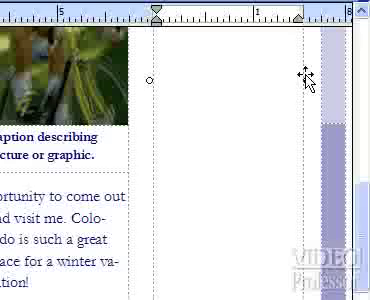
Stretch the new text box's right edge out to sit just inside the page border.
{"action": "left_click_drag", "start_coordinate": [306, 79], "coordinate": [318, 80]}
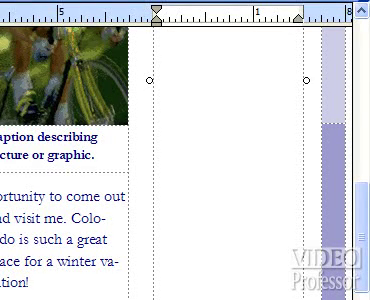